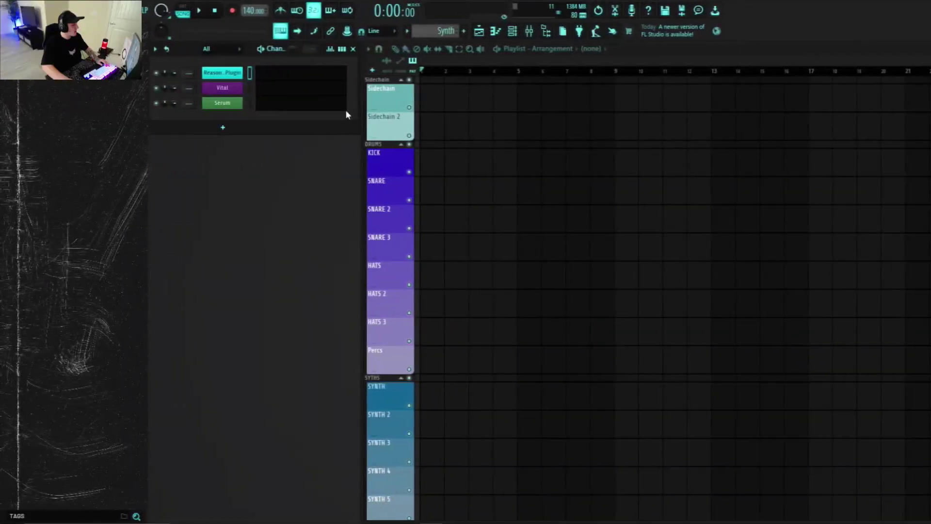
left_click(224, 73)
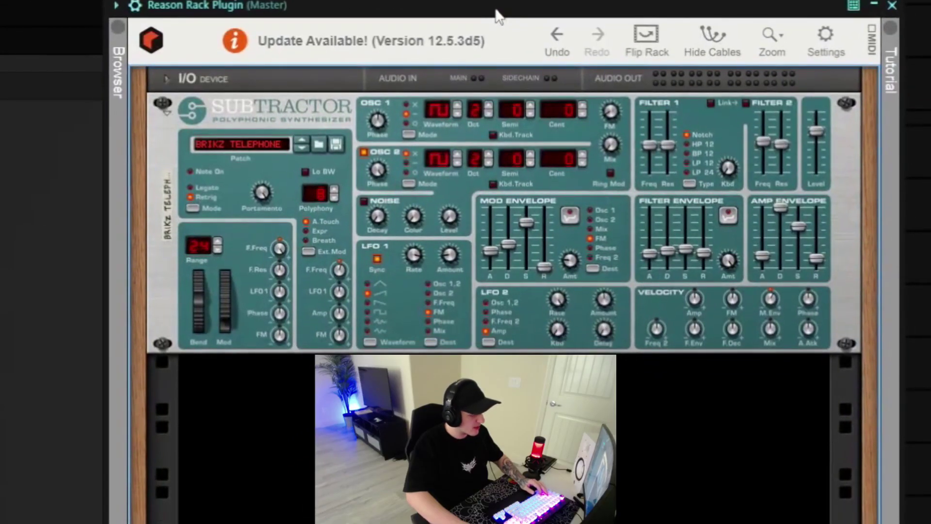
left_click_drag(493, 3, 466, 3)
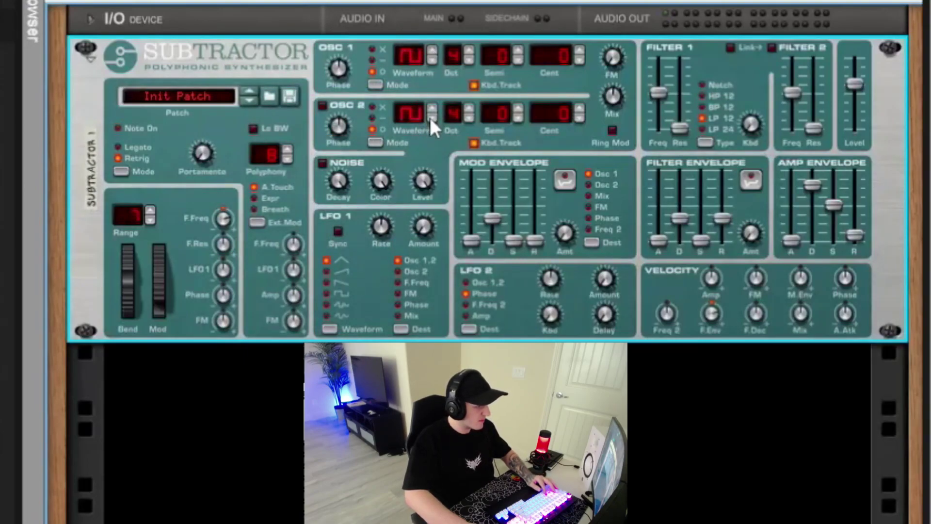
Step: Set Osc 1 and Osc 2 to octave 2, switch Osc 2 on, and set its phase to 127
left_click(469, 60)
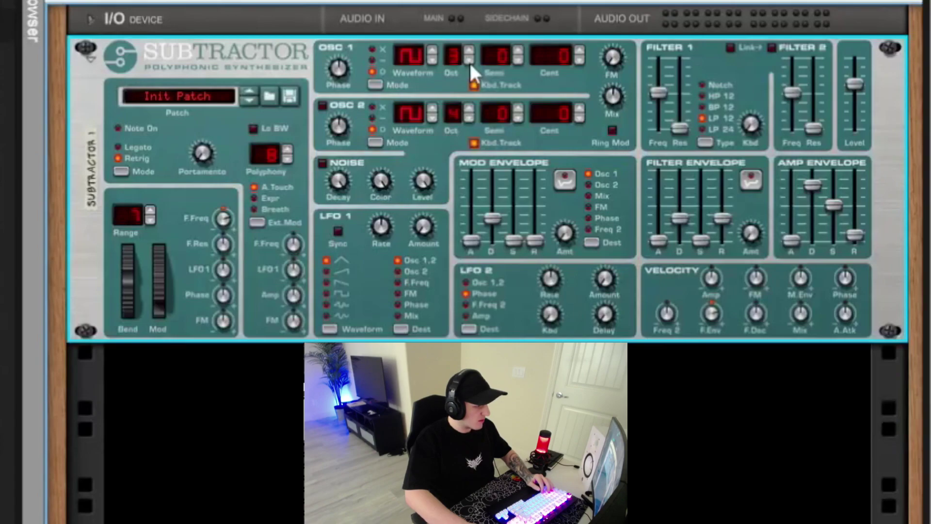
left_click(469, 61)
left_click(469, 118)
left_click(469, 118)
left_click(322, 104)
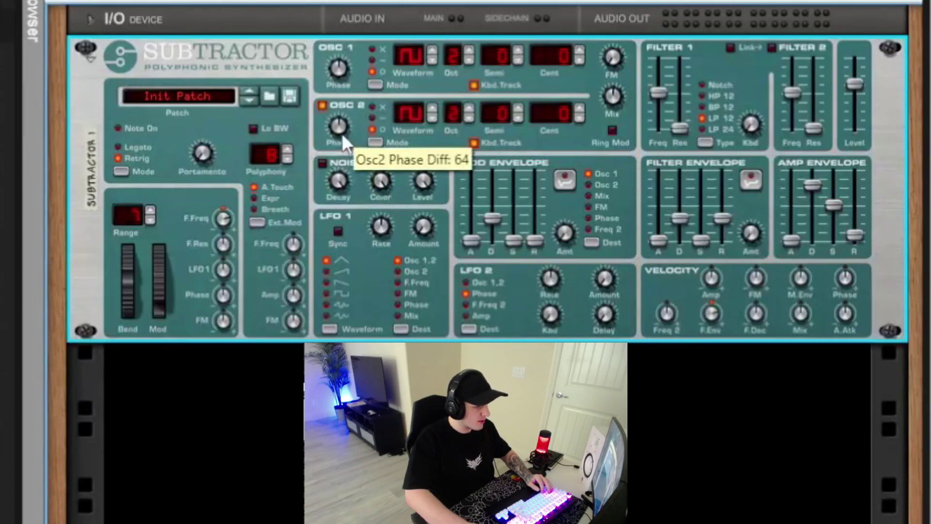
left_click_drag(338, 126, 332, 78)
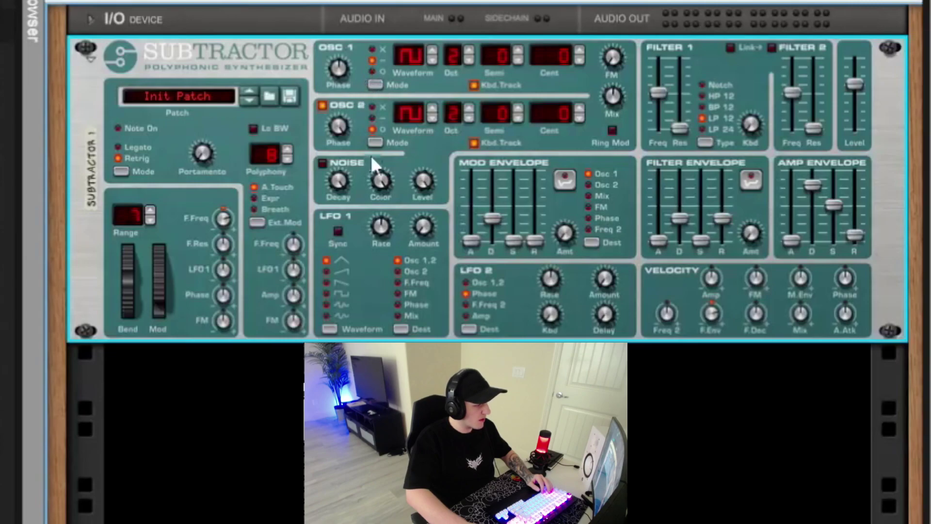
Step: Tempo-sync LFO 1 at a 1/8 rate with amount about 26, routed to FM
left_click(338, 233)
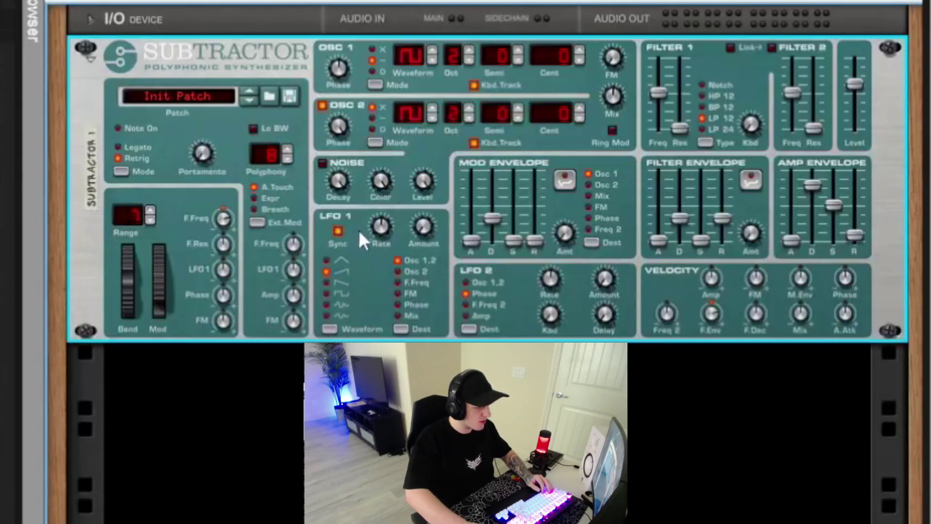
left_click_drag(377, 223, 373, 208)
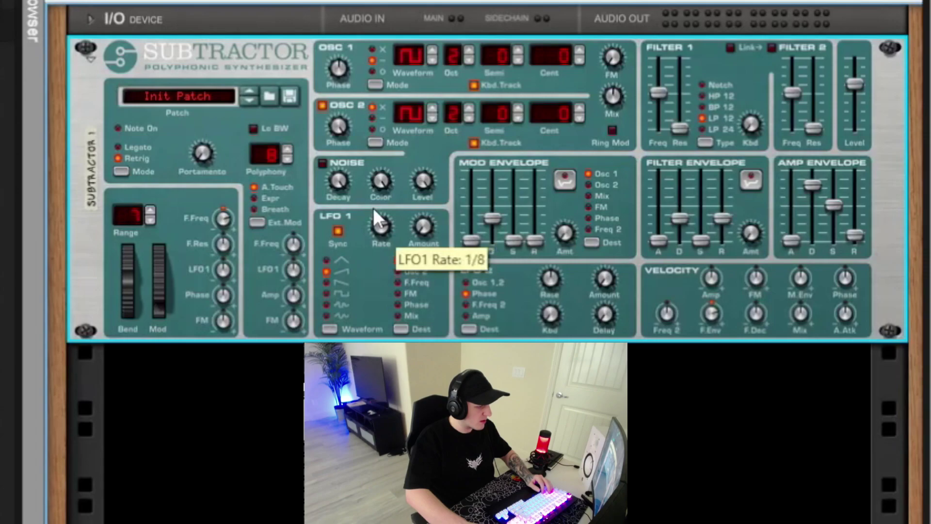
left_click_drag(425, 221, 424, 211)
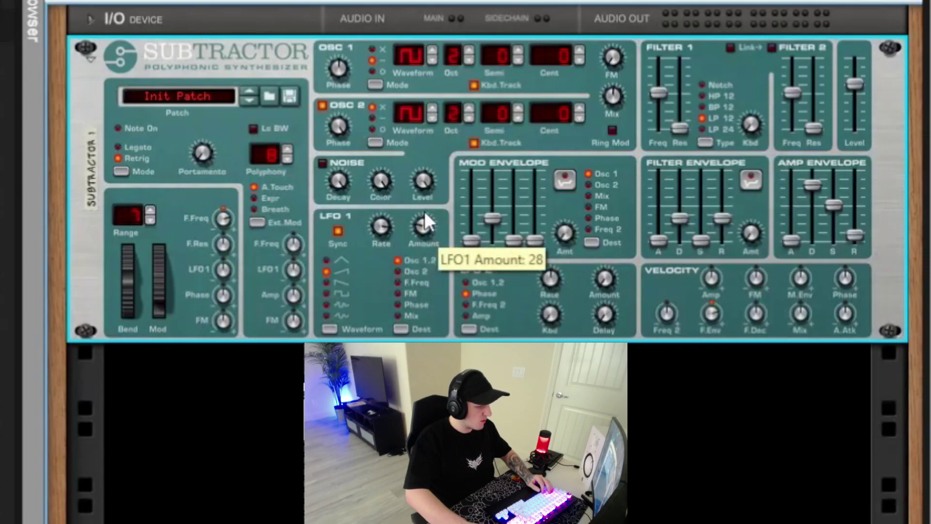
left_click(399, 293)
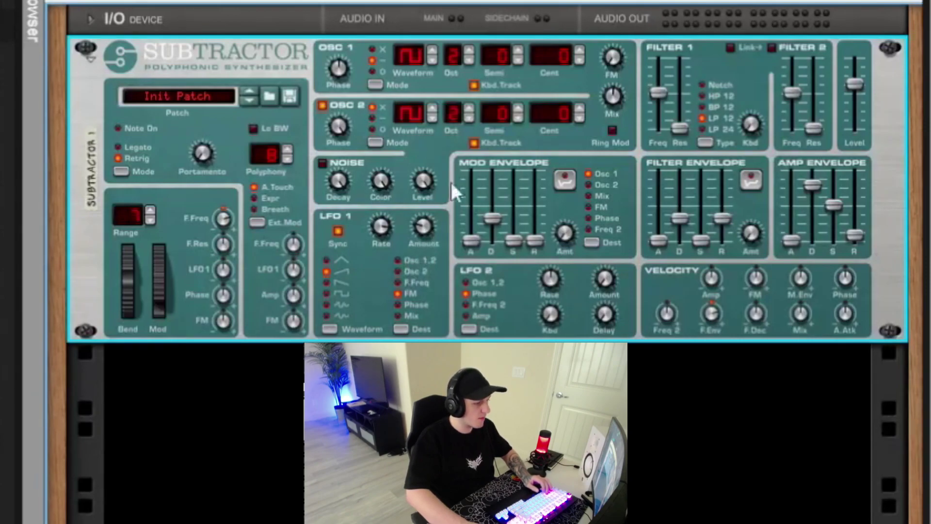
Step: Turn off Osc 2 keyboard tracking, raise the mod envelope's amount, attack, decay and sustain, and set Filter 1 resonance to about 64
left_click(474, 143)
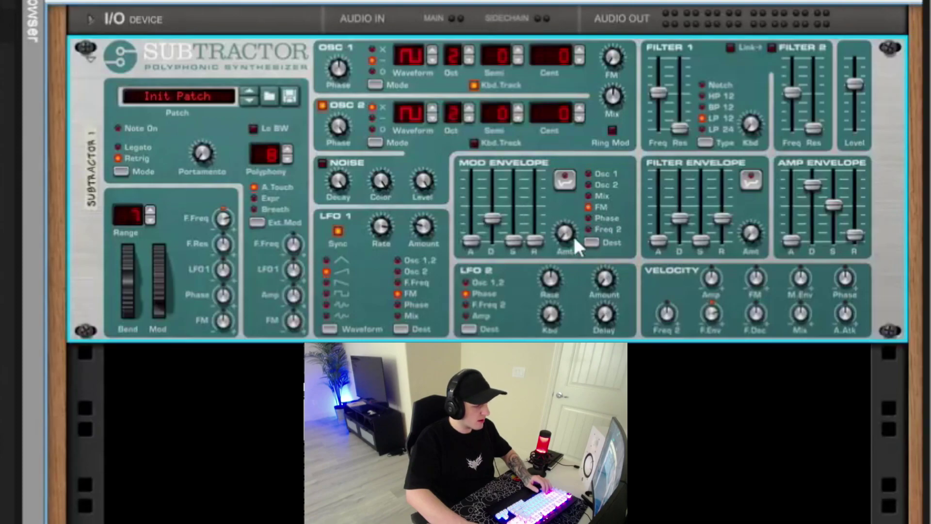
left_click_drag(566, 245, 567, 225)
left_click_drag(516, 241, 520, 189)
left_click_drag(472, 240, 473, 225)
left_click_drag(492, 219, 496, 200)
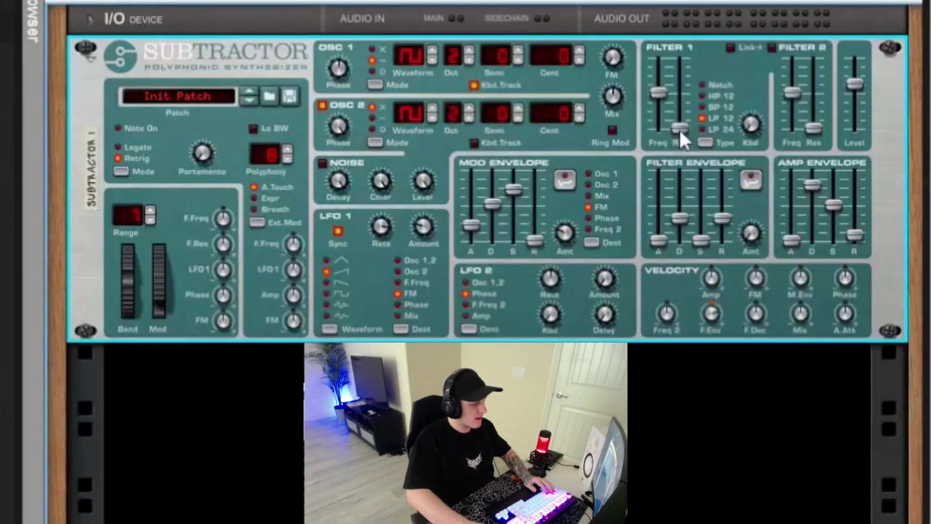
left_click_drag(680, 130, 679, 93)
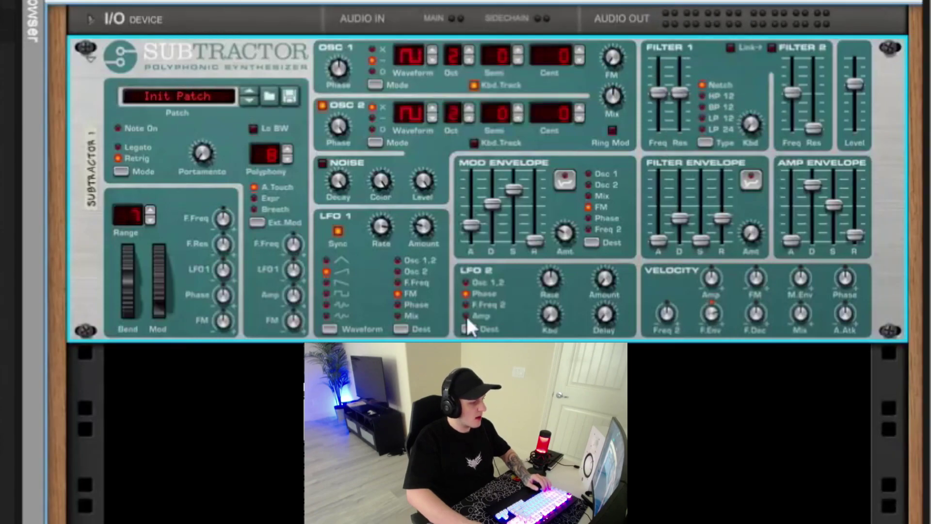
Step: Route LFO 2 to Amp with rate 127 and amount 48, and raise Osc 1 FM to 20
left_click(467, 318)
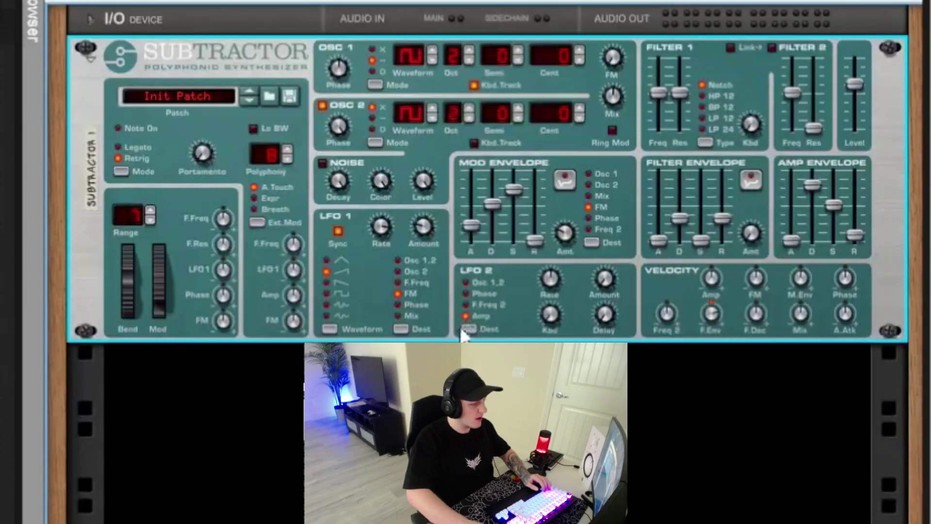
left_click_drag(550, 252, 546, 240)
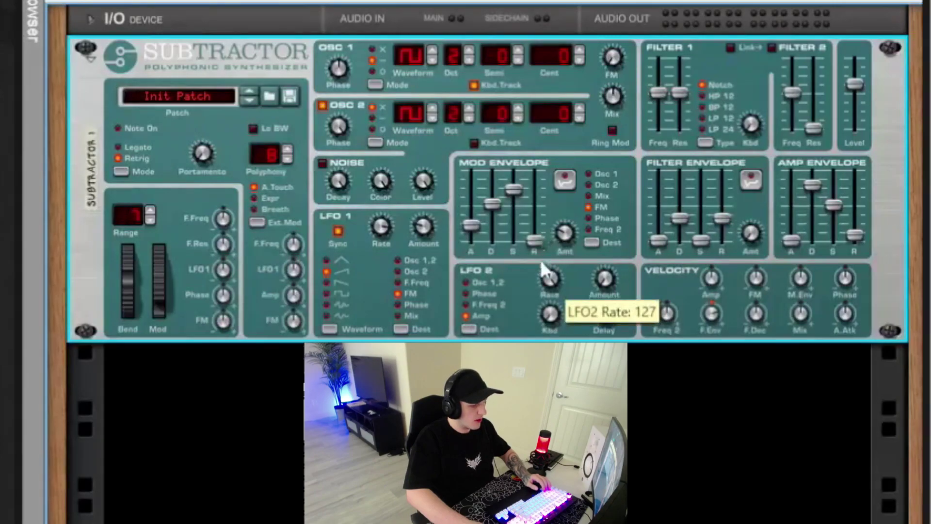
left_click_drag(603, 281, 604, 248)
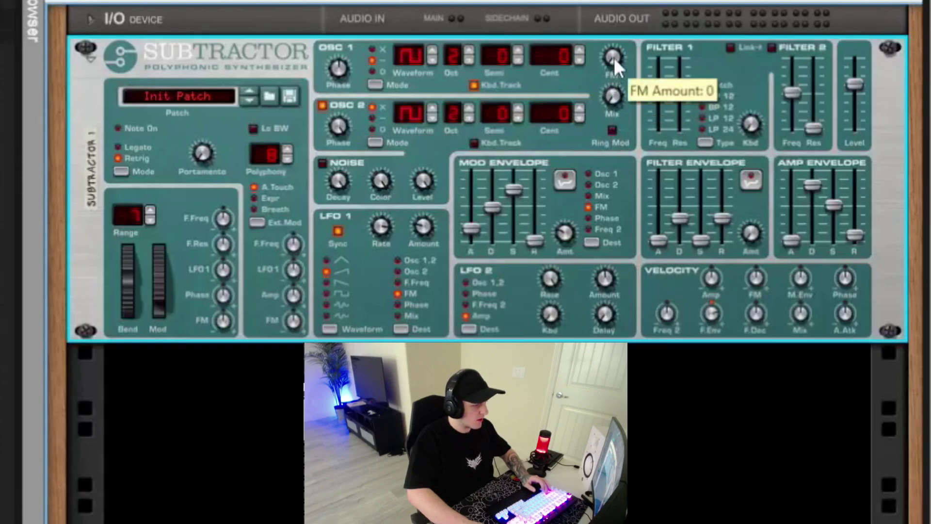
left_click_drag(614, 57, 612, 45)
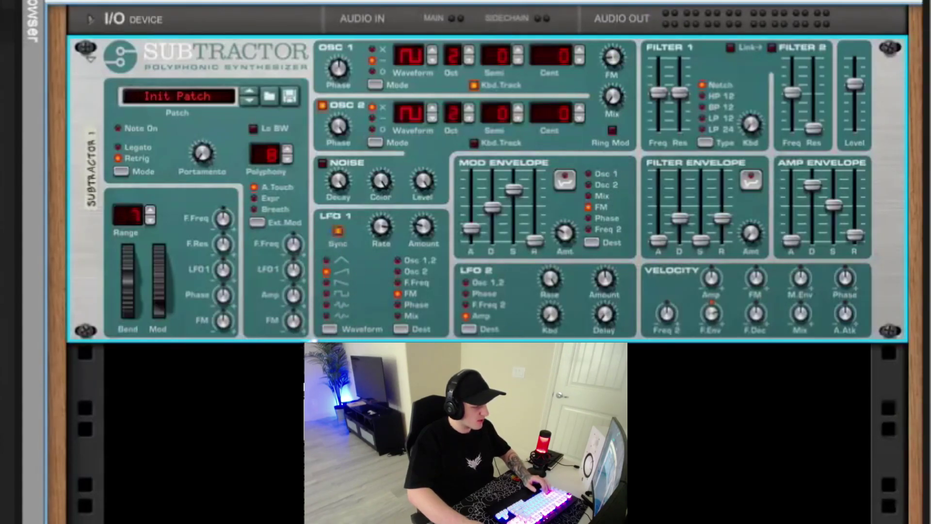
Step: Cycle through LFO 1's waveform shapes and end on the square wave
left_click(327, 294)
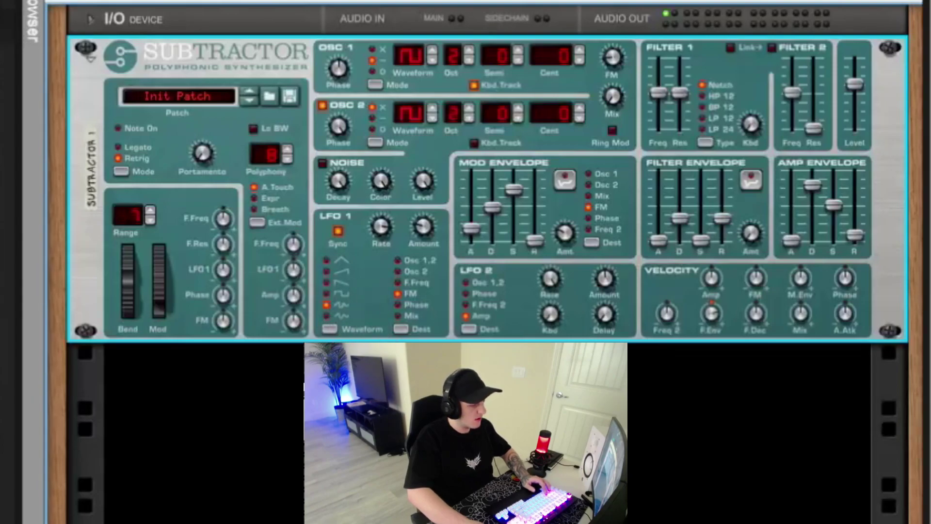
left_click(329, 320)
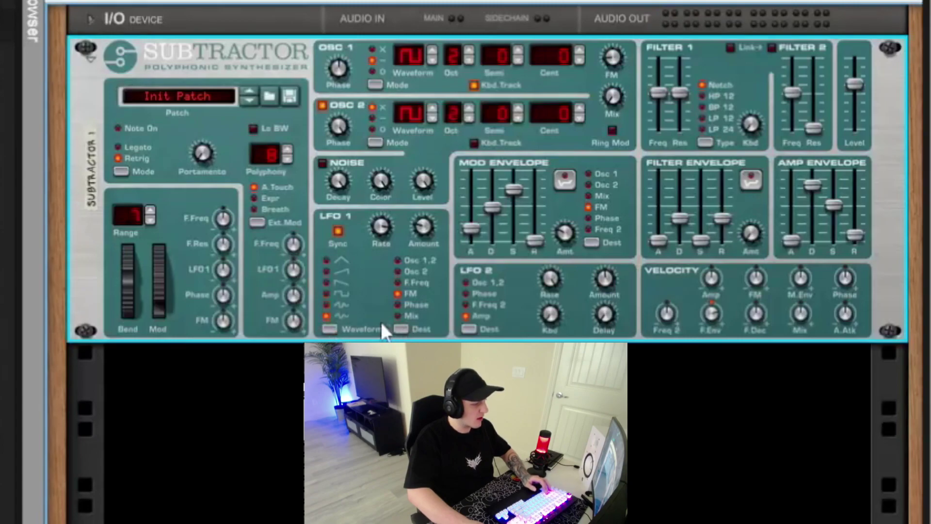
left_click(338, 259)
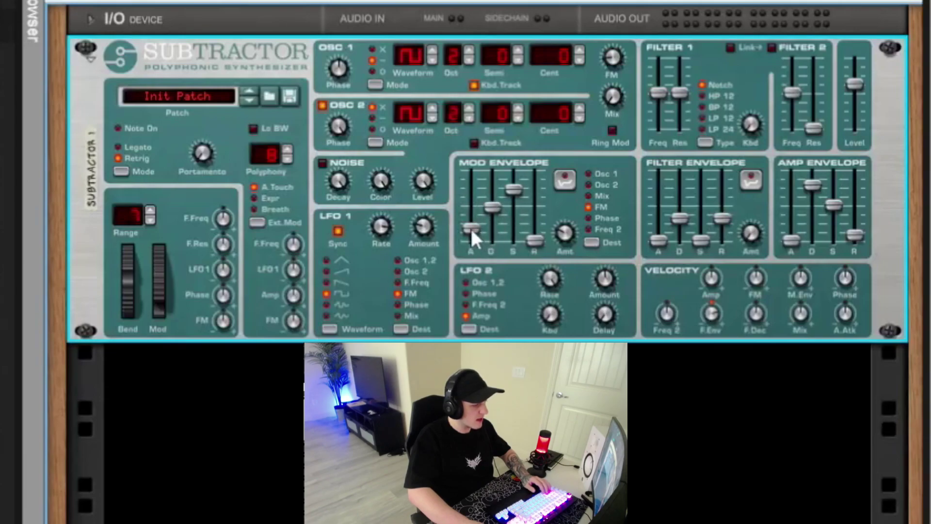
Step: Try several mod envelope attack and decay settings, from zero attack with decay about 32 to longer values
left_click_drag(470, 228, 472, 246)
left_click_drag(492, 213, 495, 236)
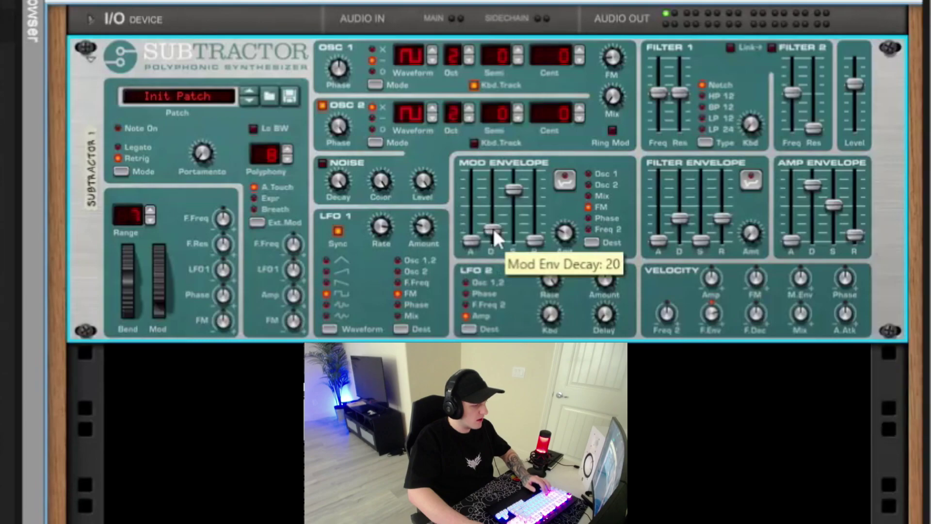
left_click_drag(493, 229, 491, 209)
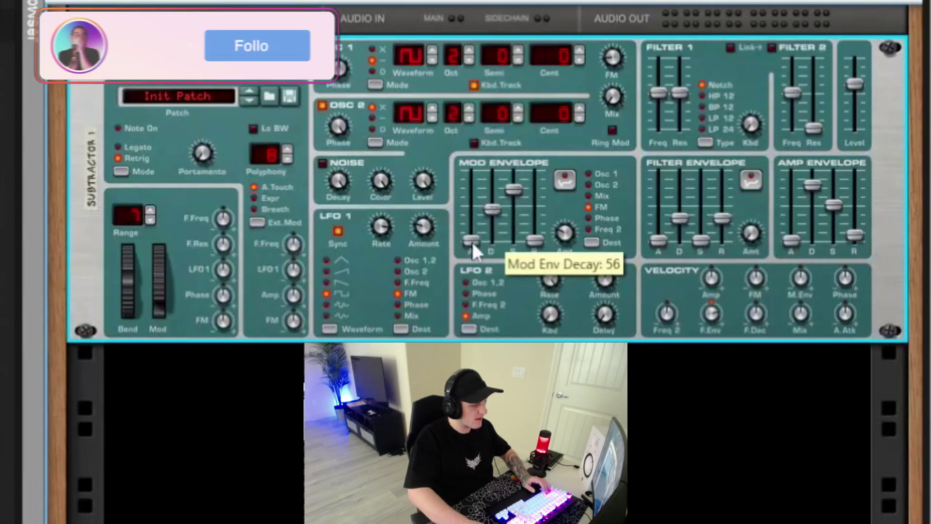
left_click_drag(473, 241, 492, 187)
left_click_drag(470, 224, 467, 197)
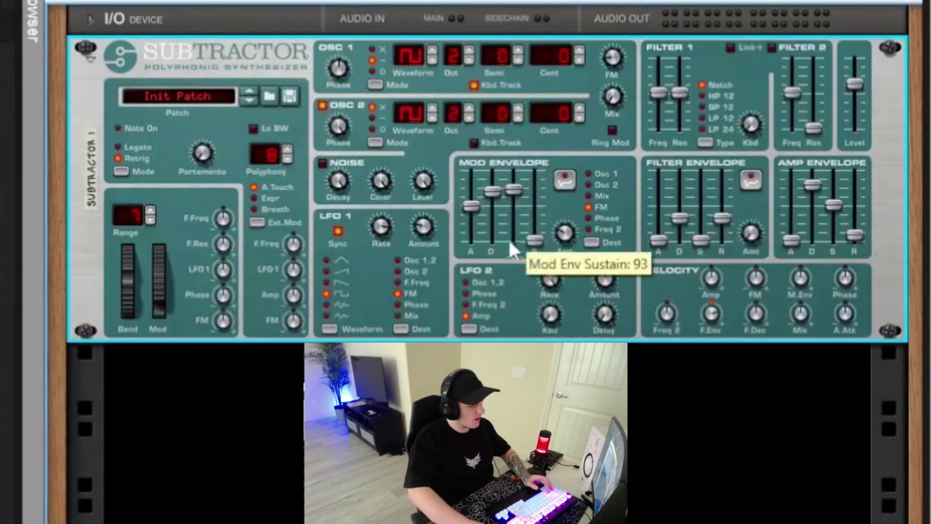
left_click_drag(492, 192, 471, 217)
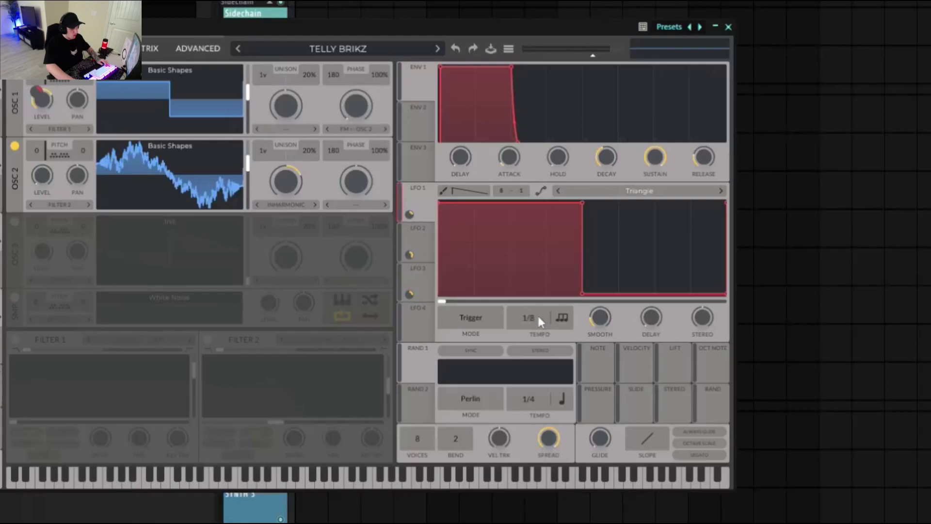
Step: Move Osc 1's wave frame to 128, modulate Osc 1 level with LFO 1, and enable Osc 2 at frame ~145
left_click(561, 318)
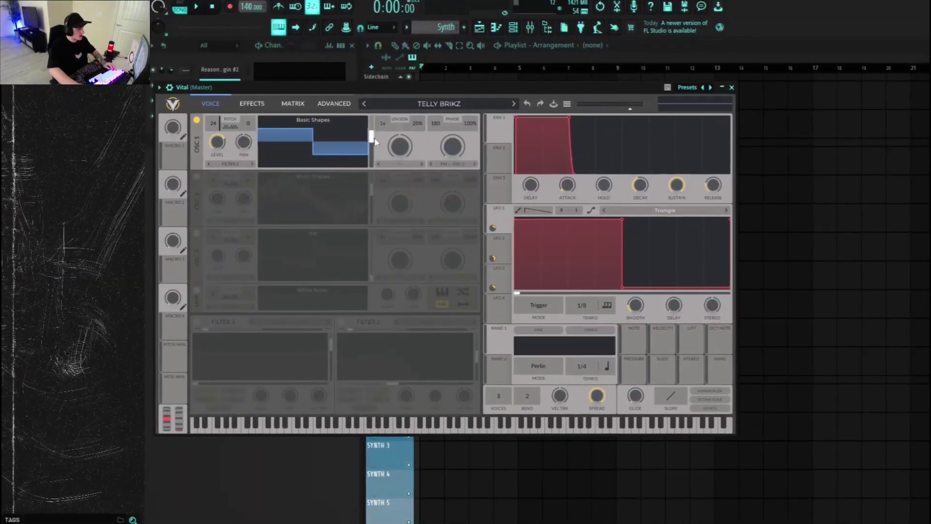
left_click_drag(307, 131, 307, 169)
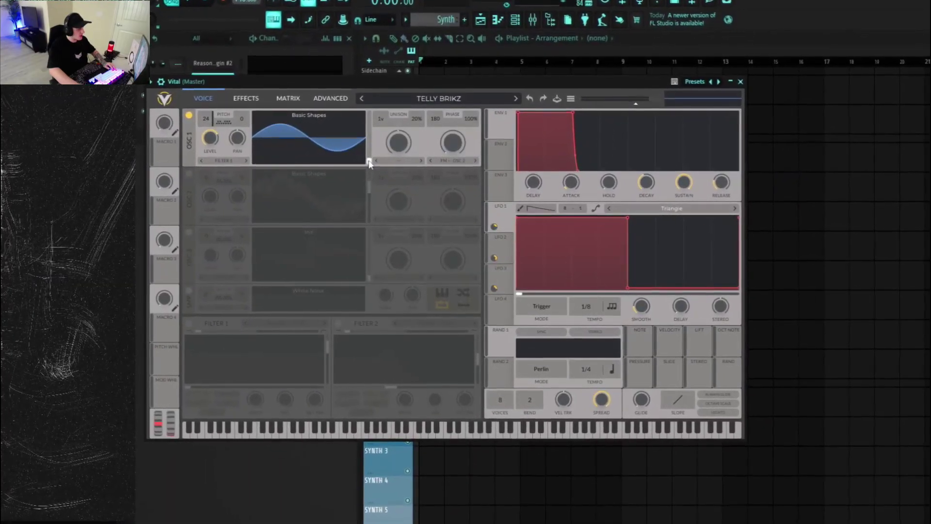
left_click_drag(369, 164, 371, 141)
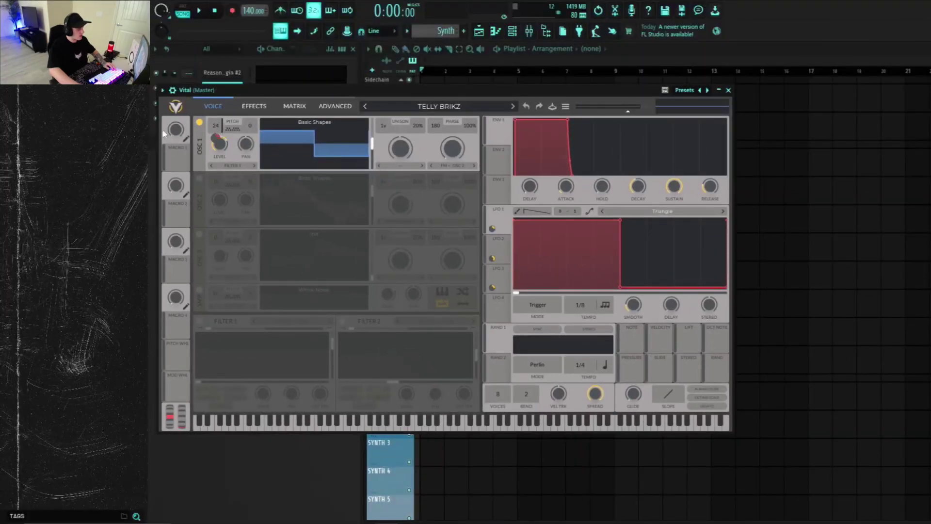
left_click_drag(492, 229, 216, 134)
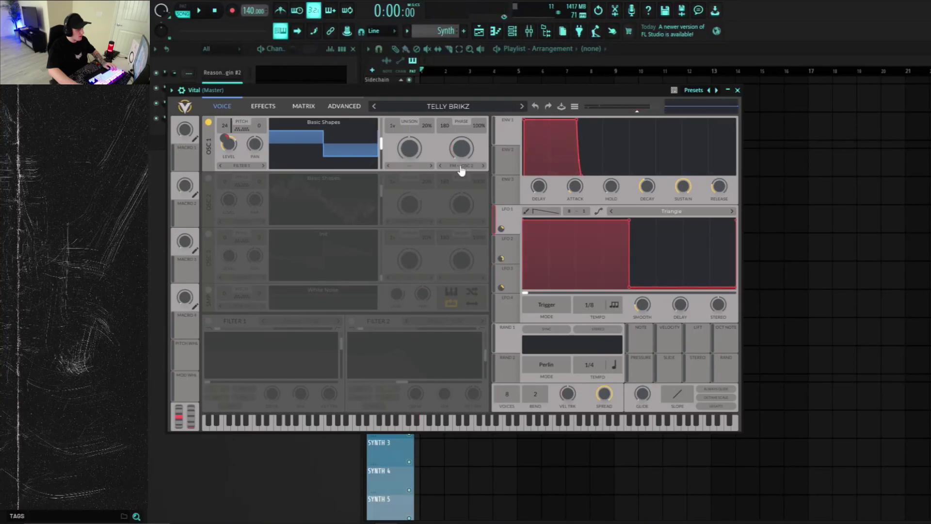
left_click_drag(381, 181, 381, 201)
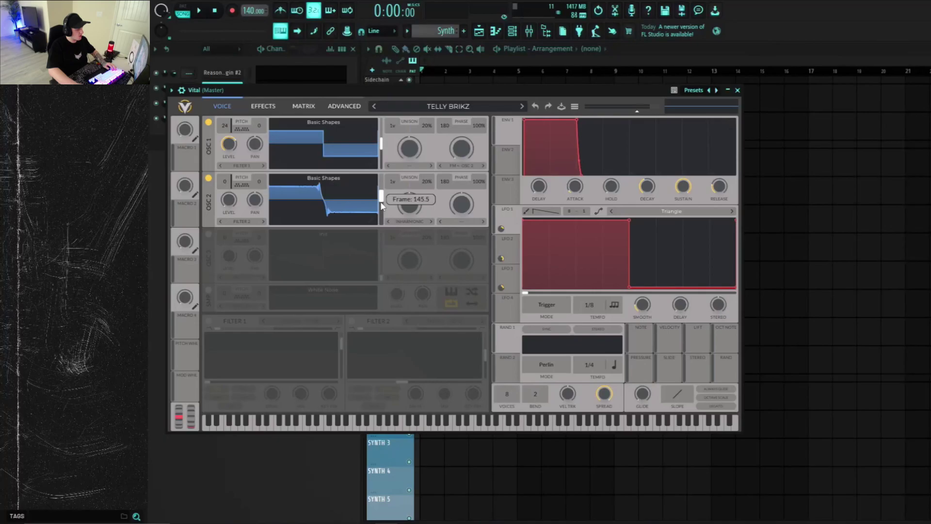
Step: Give OSC 2 a spectral morph type at about 74%, then switch to editing LFO 2
left_click(410, 222)
left_click(420, 288)
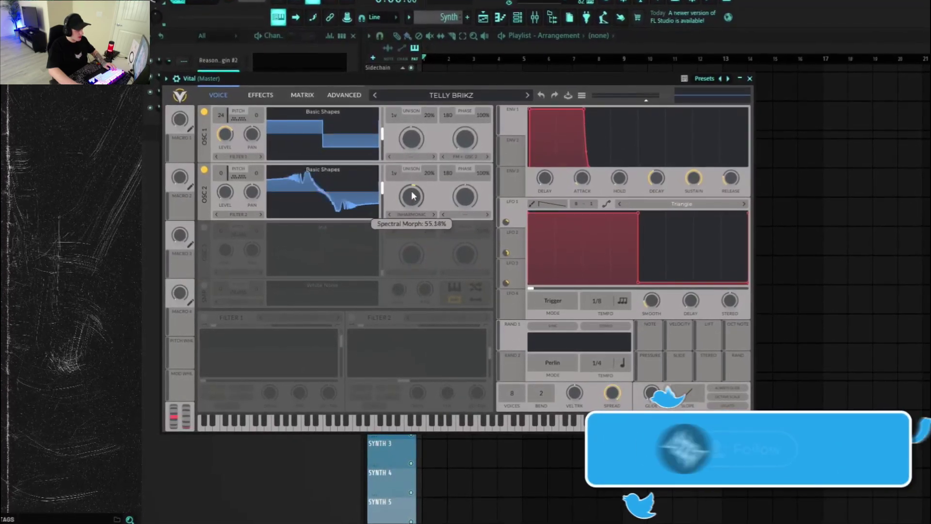
left_click_drag(411, 196, 412, 184)
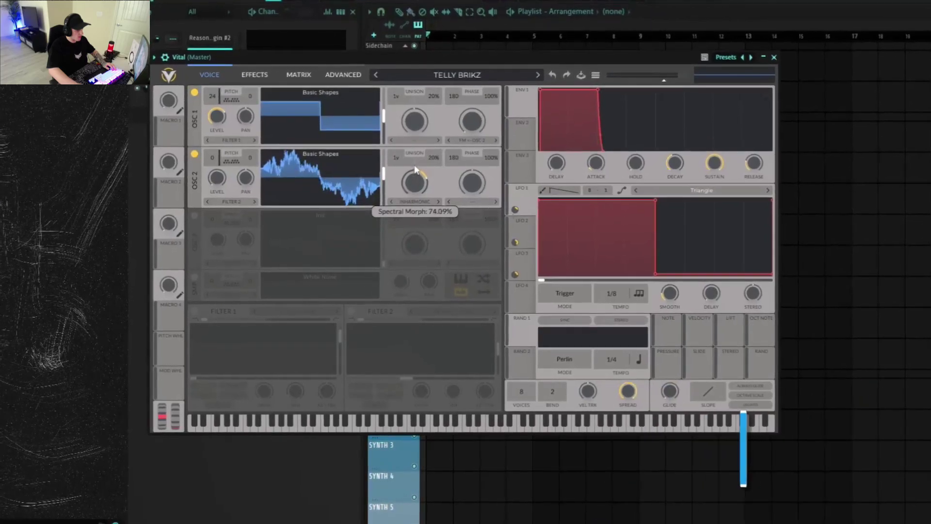
left_click(518, 234)
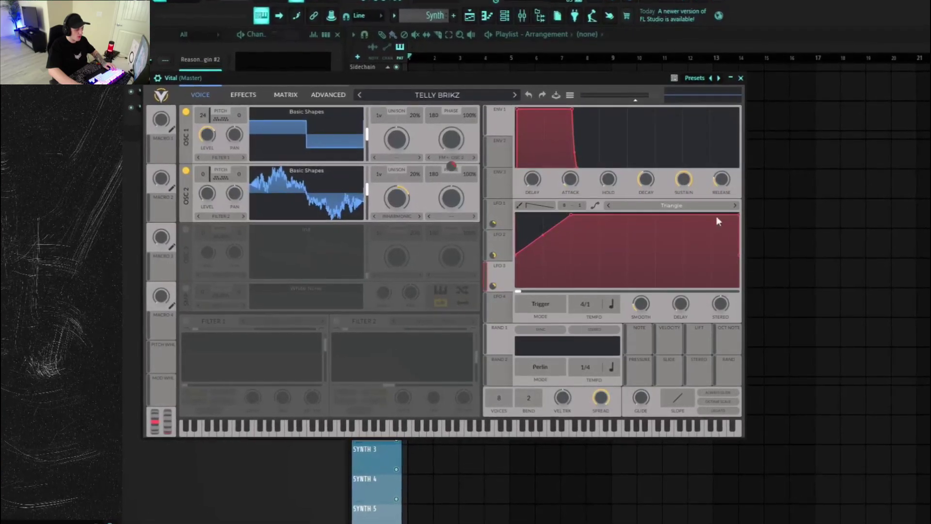
mouse_move(451, 166)
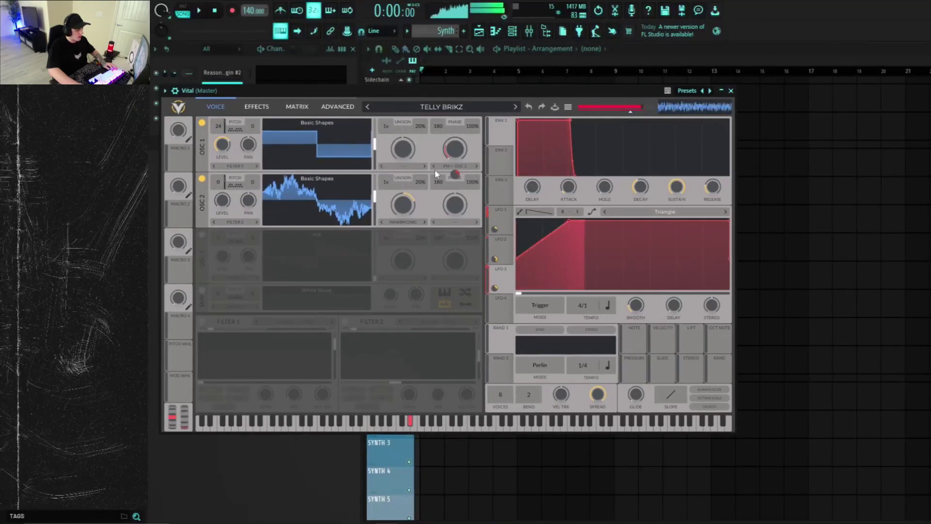
Step: Enable Distortion, EQ and Chorus on Vital's effects page, then close the Vital window
left_click(257, 106)
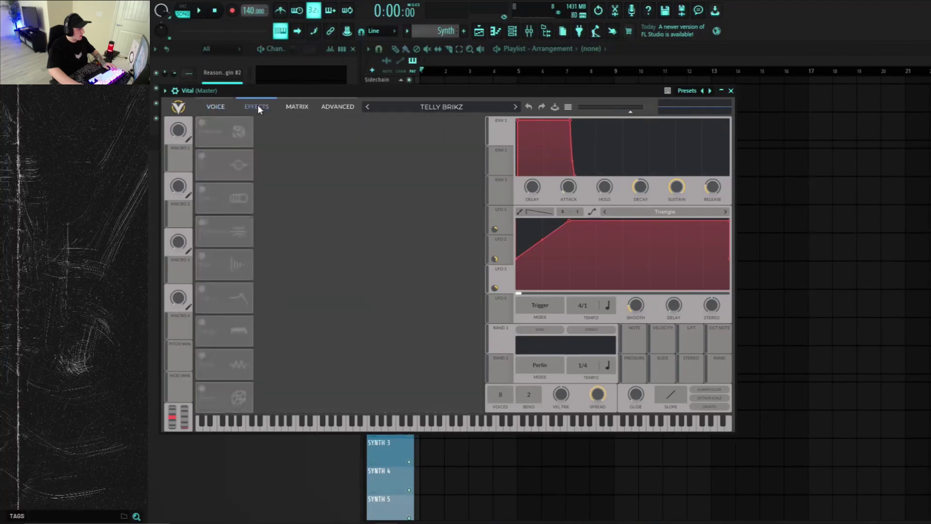
left_click(203, 123)
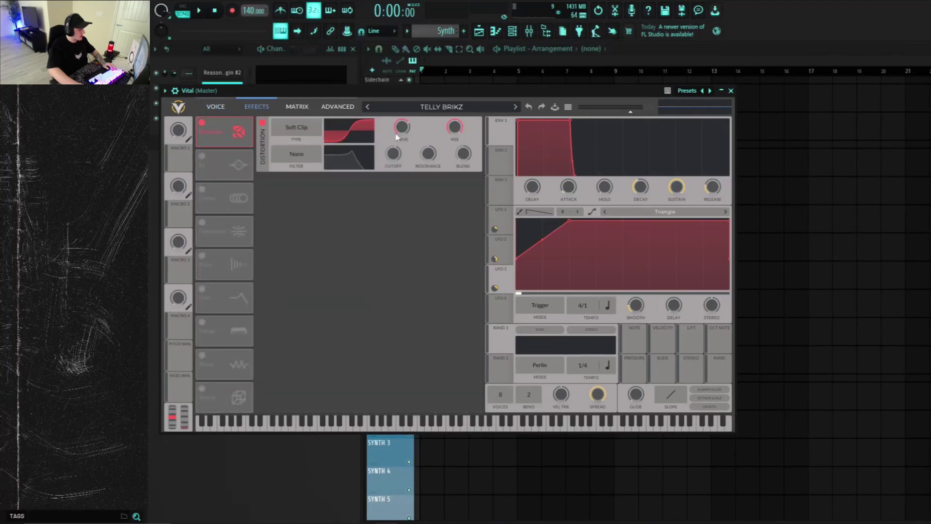
left_click(201, 156)
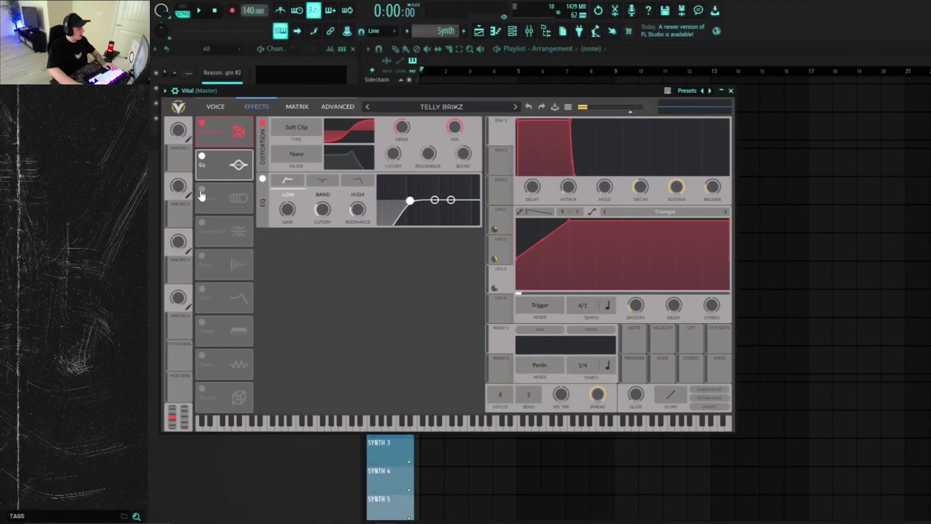
left_click(202, 194)
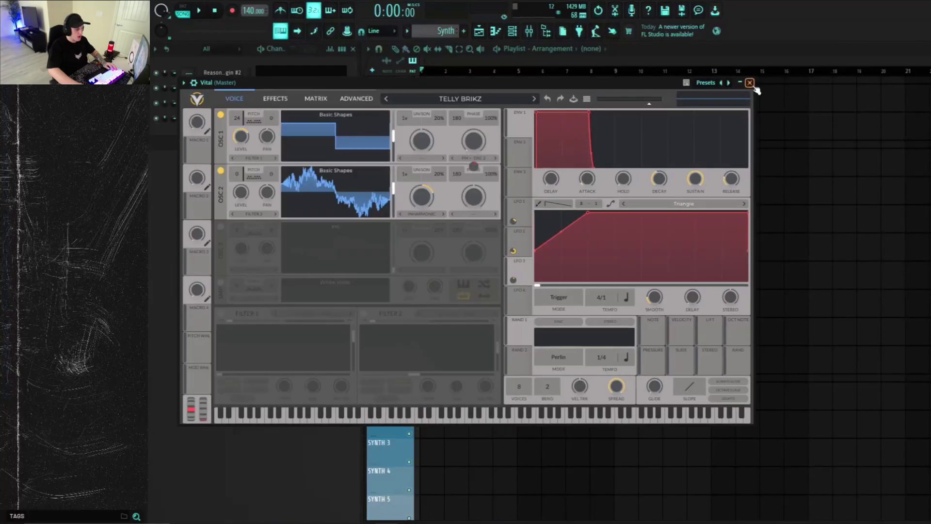
left_click(749, 83)
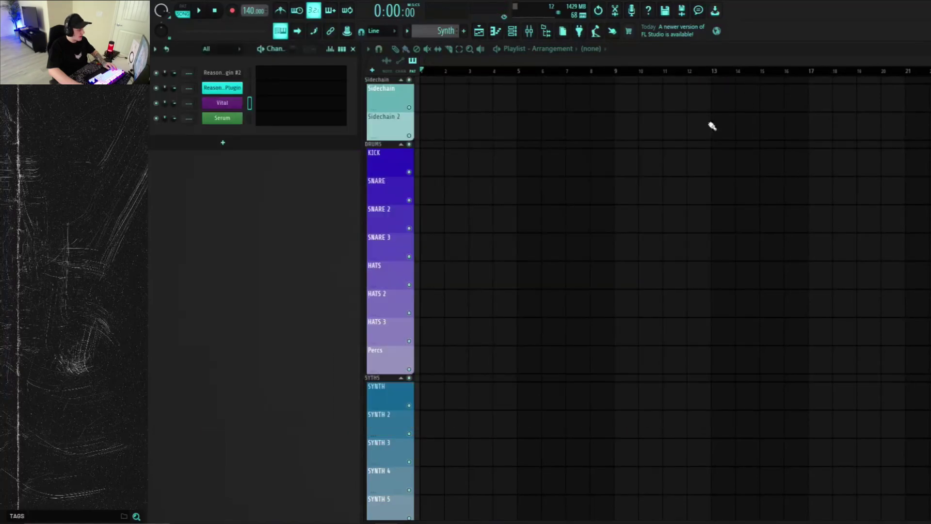
Step: Open Serum and sweep oscillator A's wavetable position down toward sine and back up
left_click(231, 122)
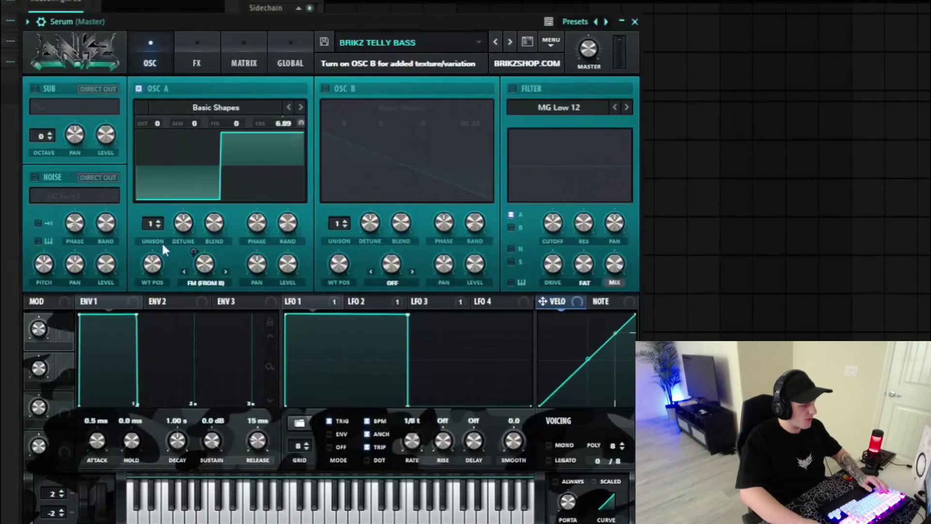
left_click_drag(152, 263, 153, 318)
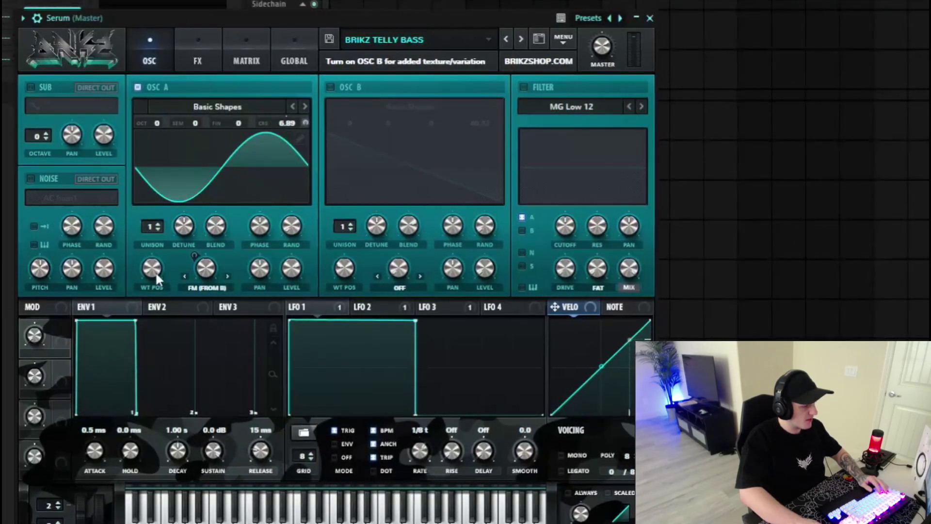
left_click_drag(155, 276, 151, 201)
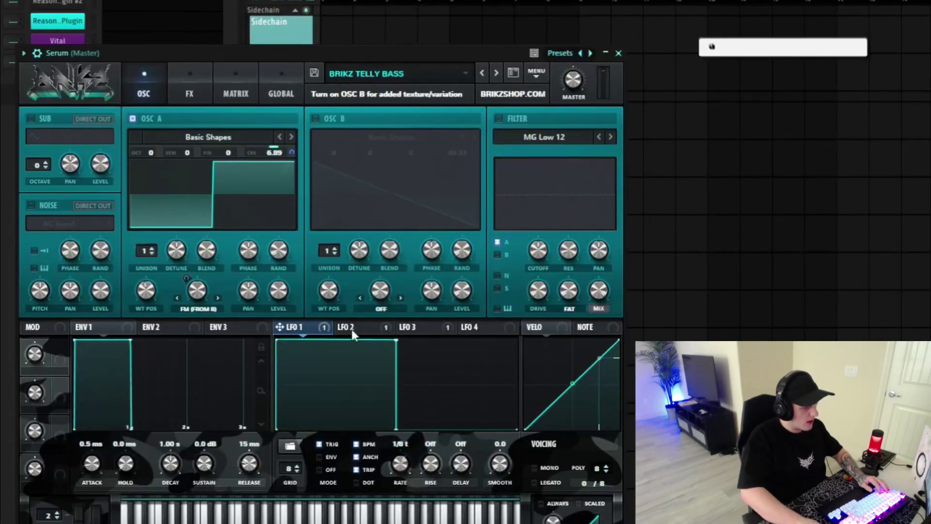
Step: Bypass all of LFO 2's modulation destinations, then return to LFO 1
left_click(350, 327)
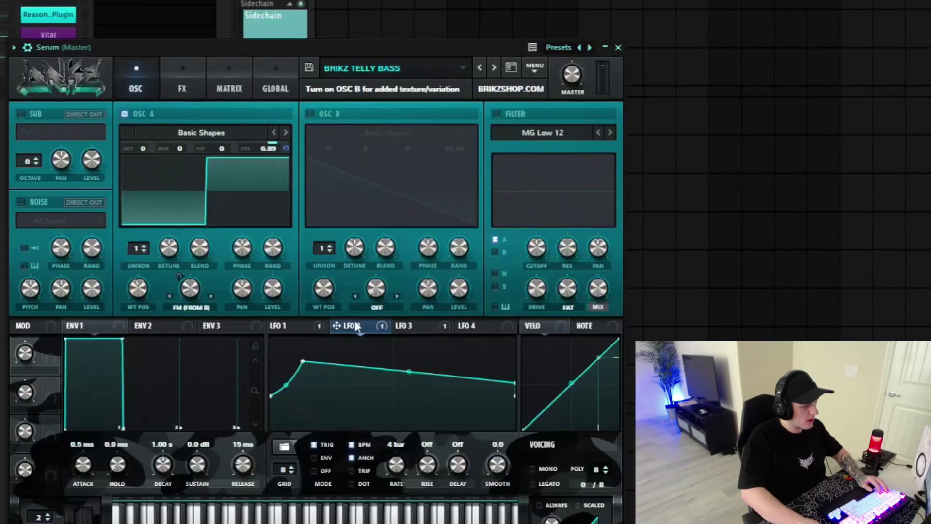
right_click(338, 326)
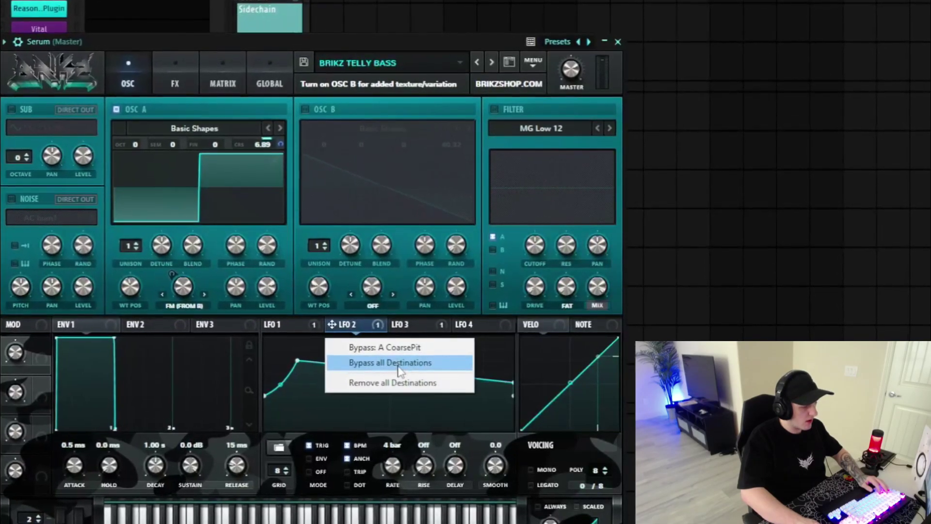
left_click(398, 364)
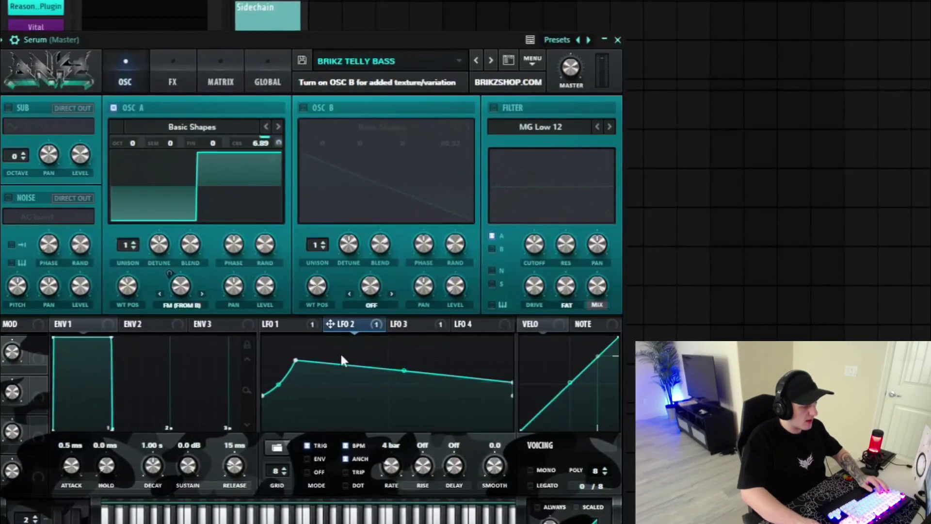
left_click(272, 324)
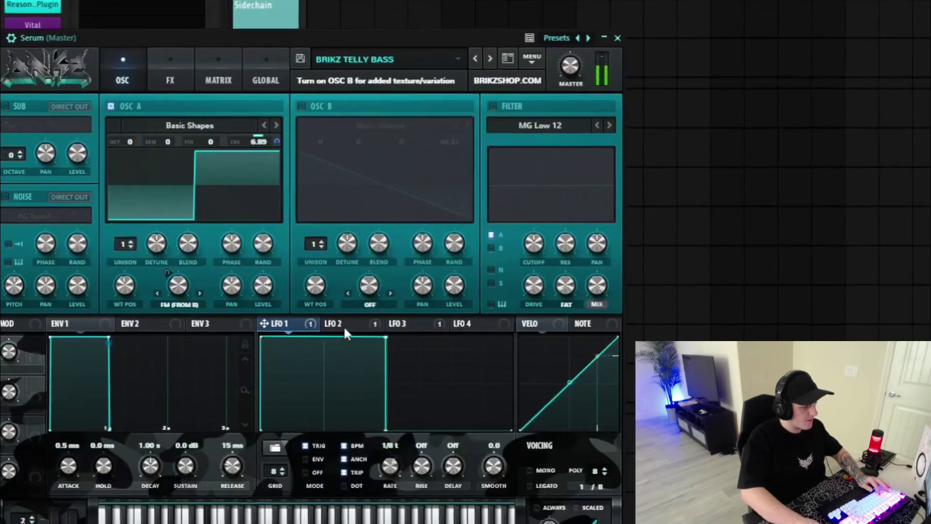
Step: Enable OSC B and assign LFO 3 to modulate OSC A's FM (FROM B) amount
left_click(344, 329)
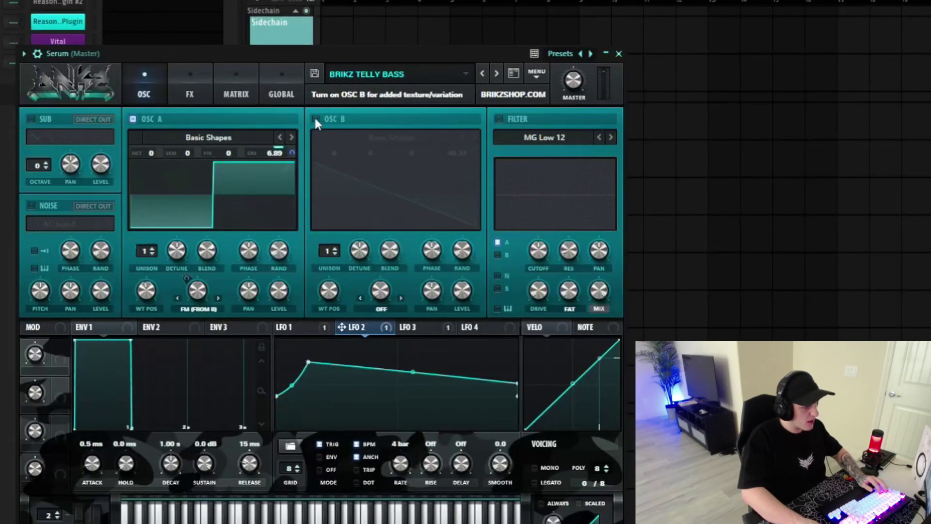
left_click(316, 119)
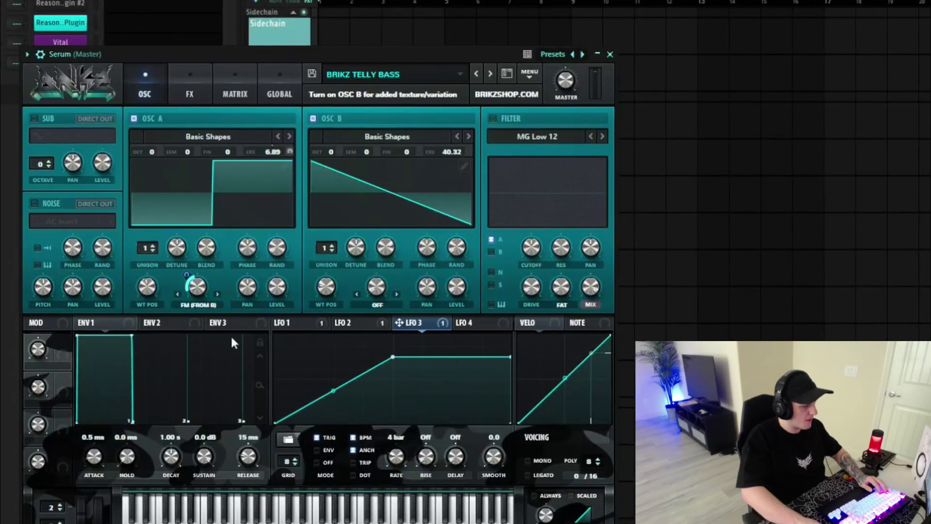
left_click_drag(189, 282, 191, 283)
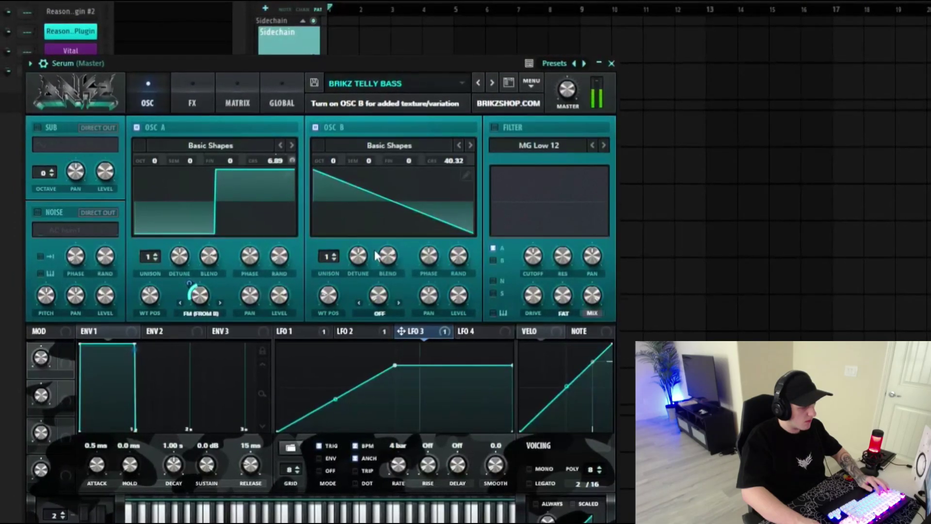
Step: Switch on Distortion, EQ, Compressor and Hyper/Dimension in Serum's FX rack for the BRIKZ TELLY BASS patch
left_click(193, 97)
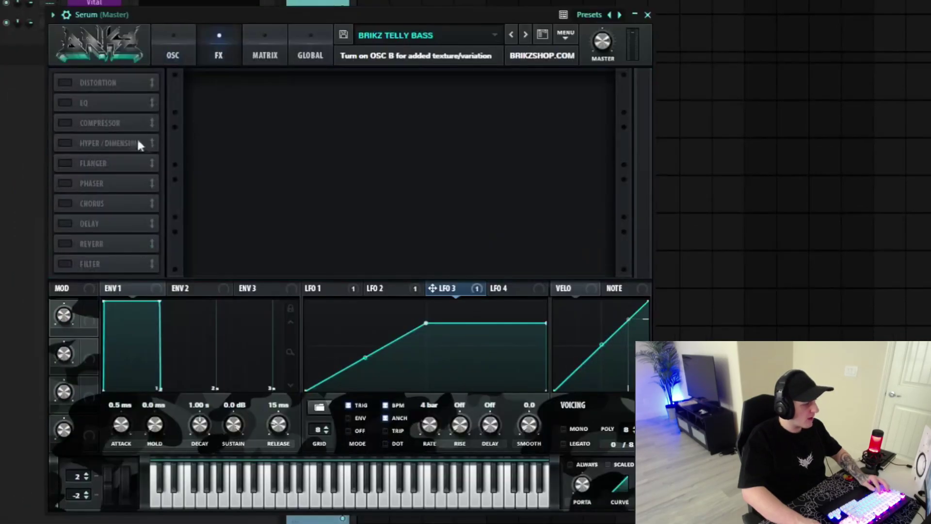
left_click(71, 83)
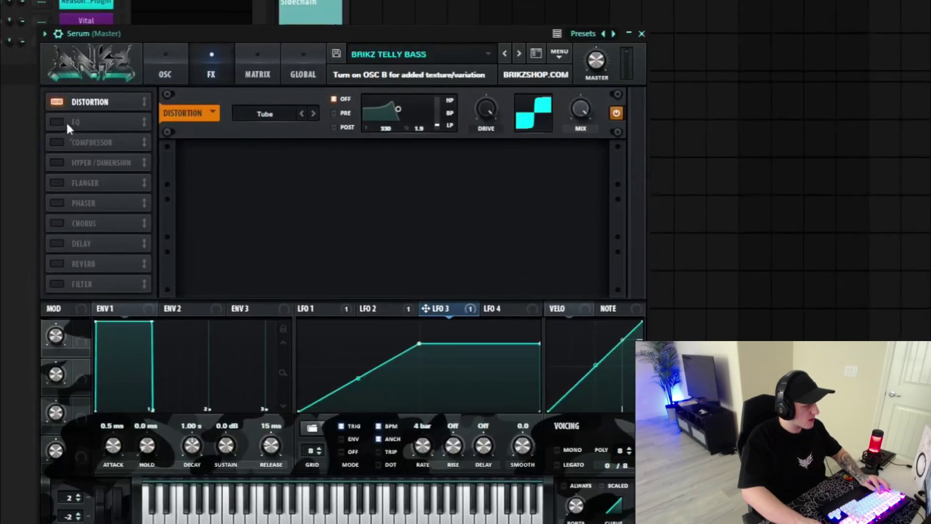
left_click(70, 103)
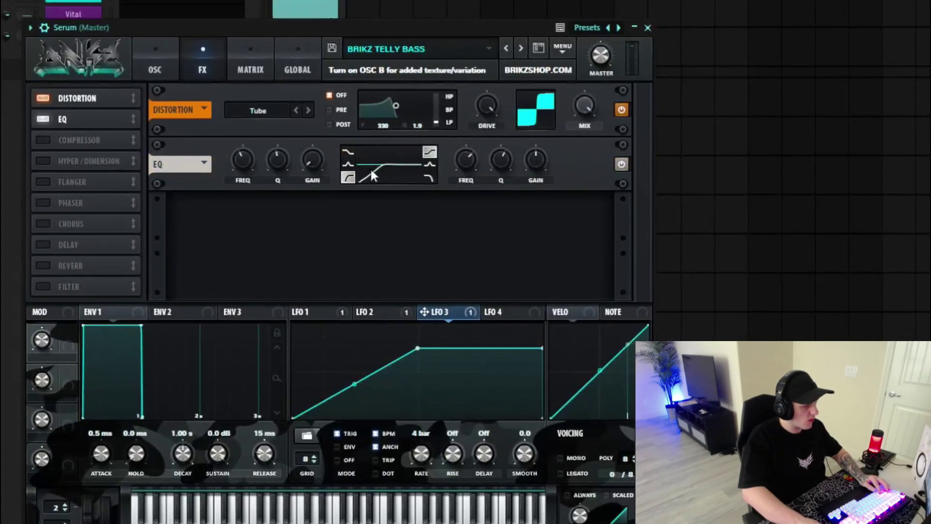
left_click(29, 137)
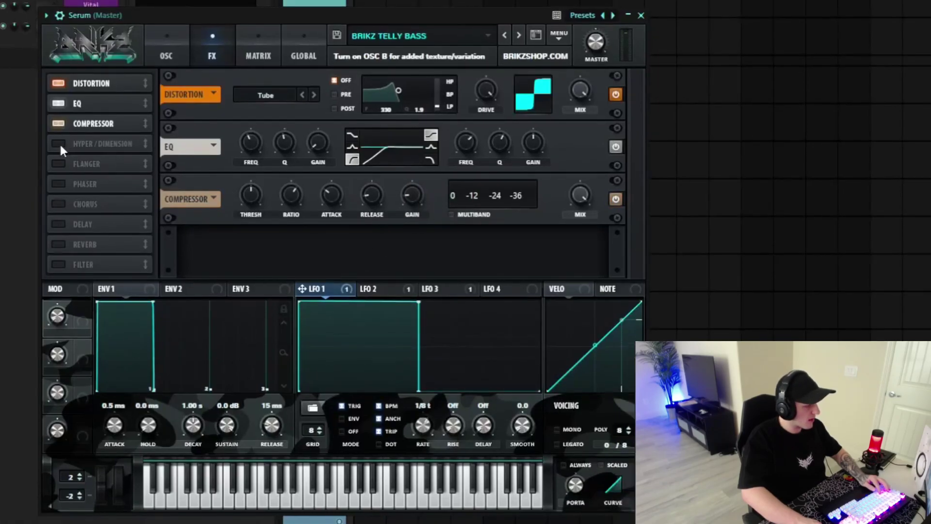
left_click(59, 145)
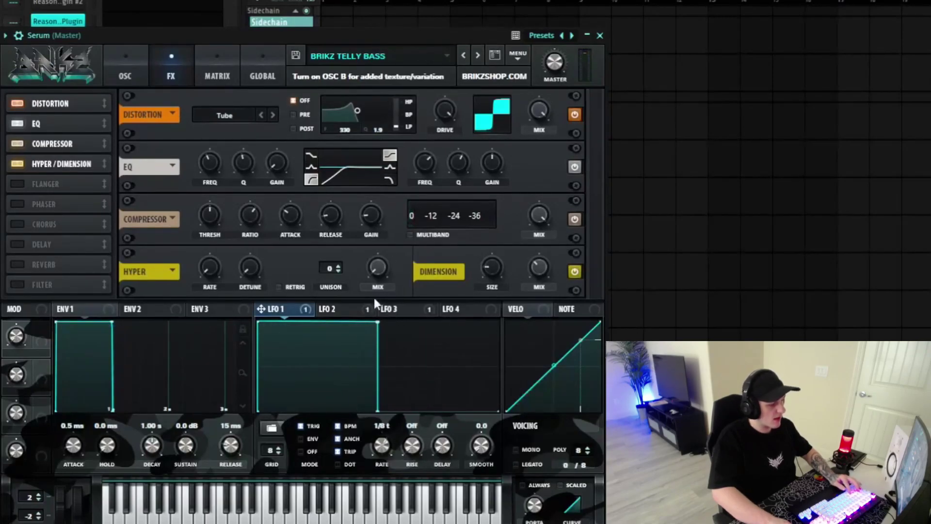
left_click(127, 54)
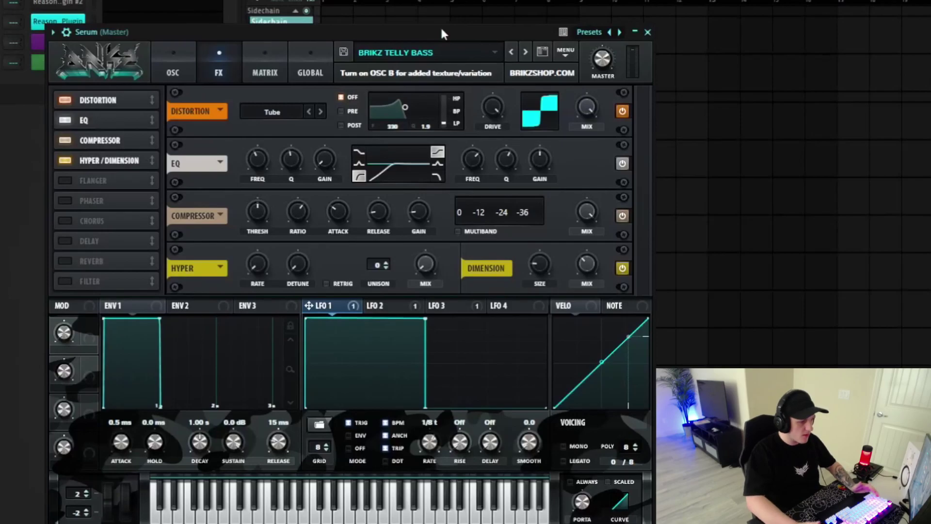